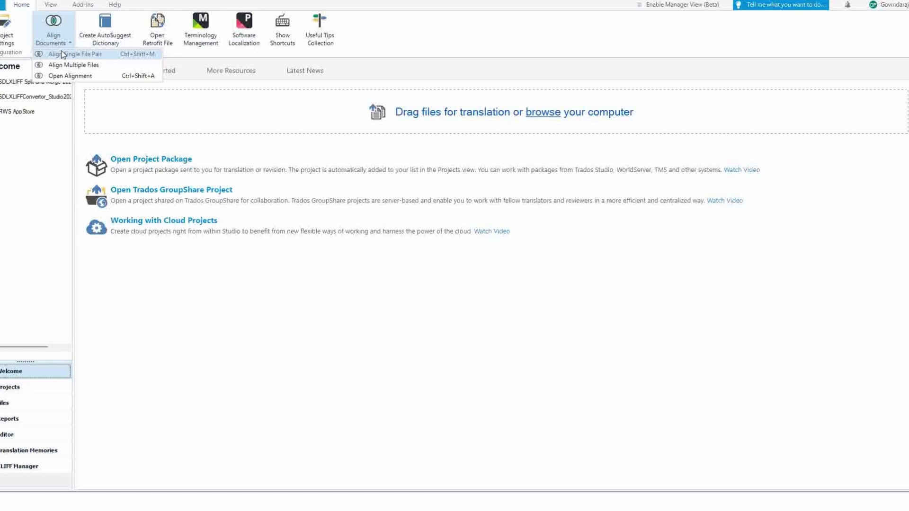
- Start a single file pair alignment using the file-based EN FR TM (US-FR).sdltm memory
left_click(56, 54)
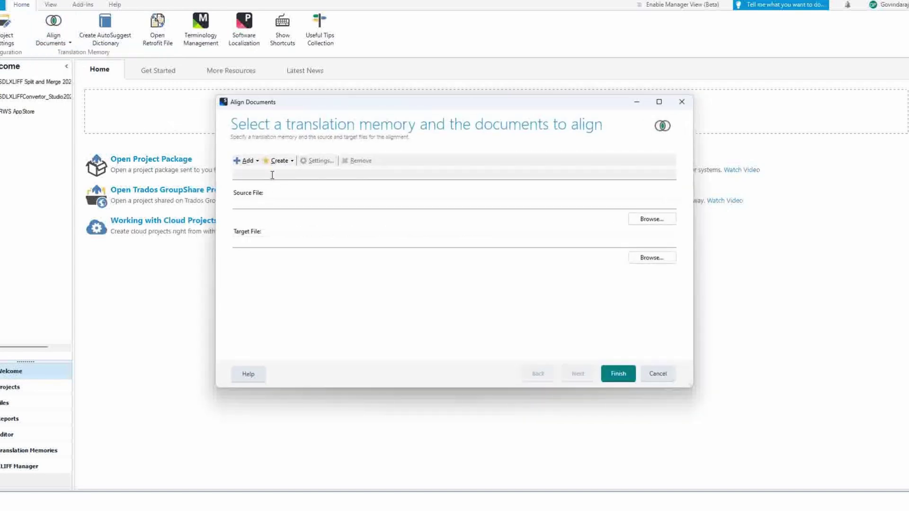
left_click(258, 162)
left_click(259, 171)
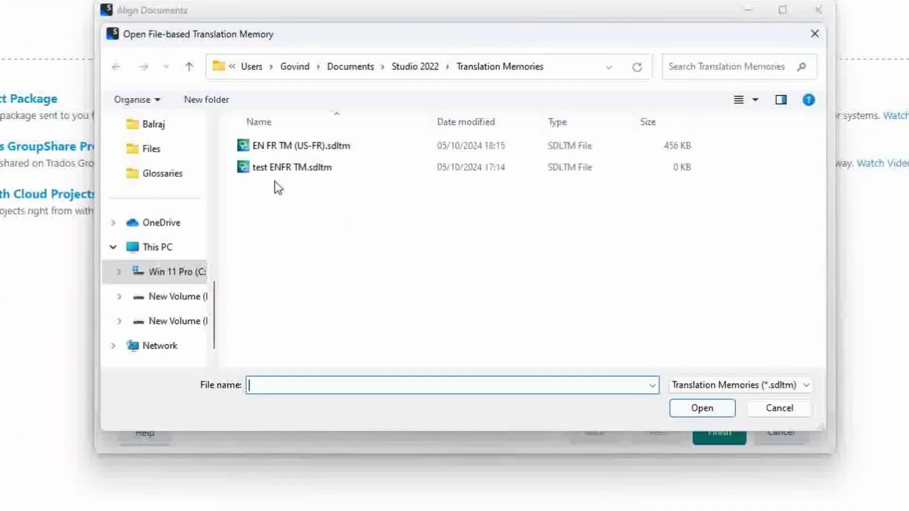
double_click(293, 148)
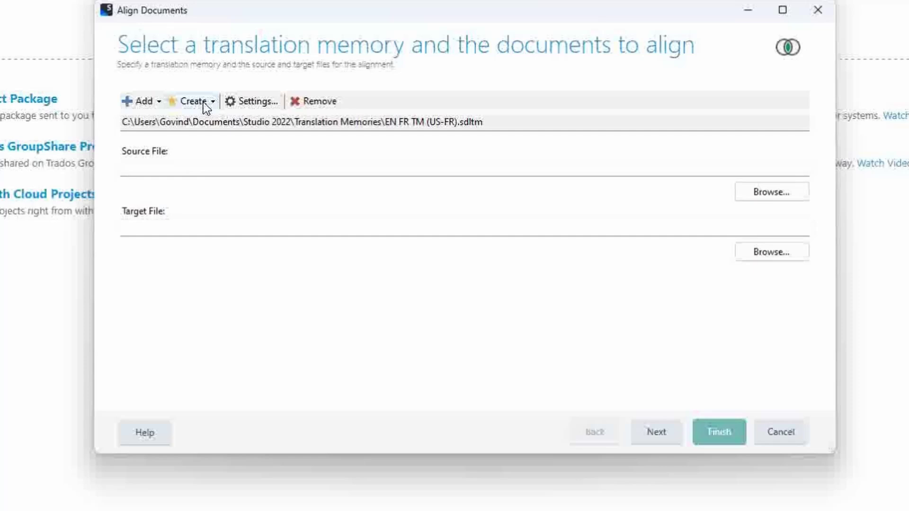
- Load target.docx as the source file and source.docx as the target file
left_click(768, 192)
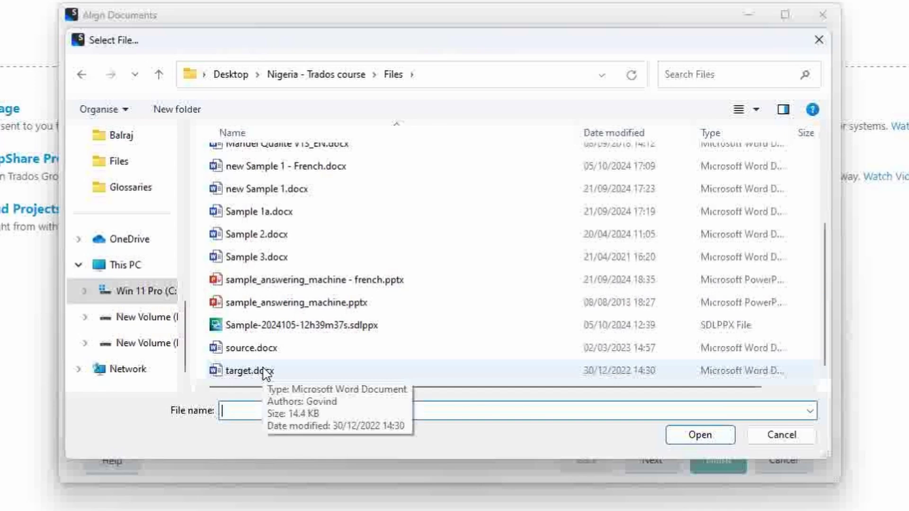
left_click(266, 372)
left_click(700, 435)
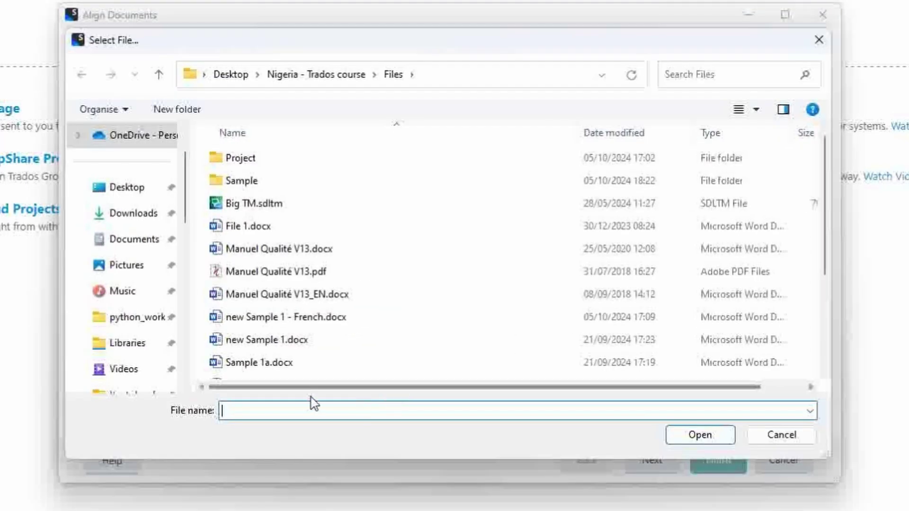
scroll(297, 339, "down", 3)
left_click(265, 351)
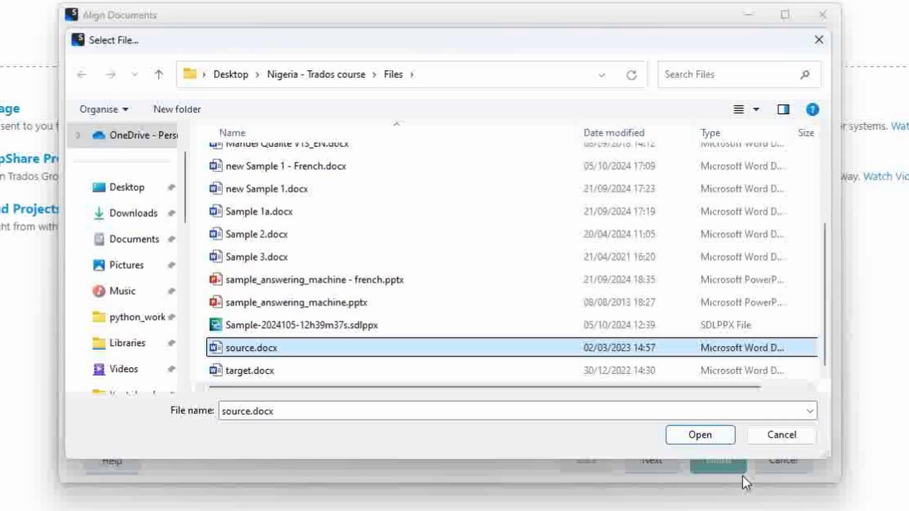
left_click(713, 437)
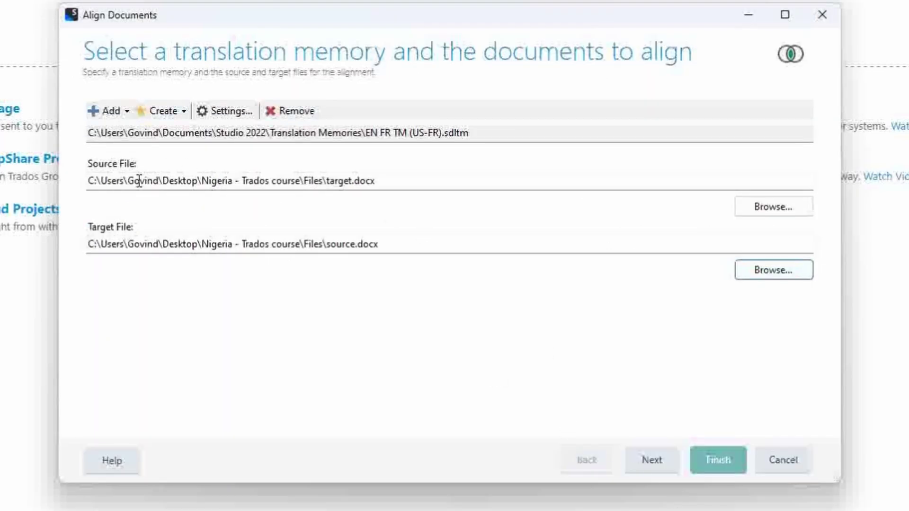
left_click_drag(140, 180, 397, 166)
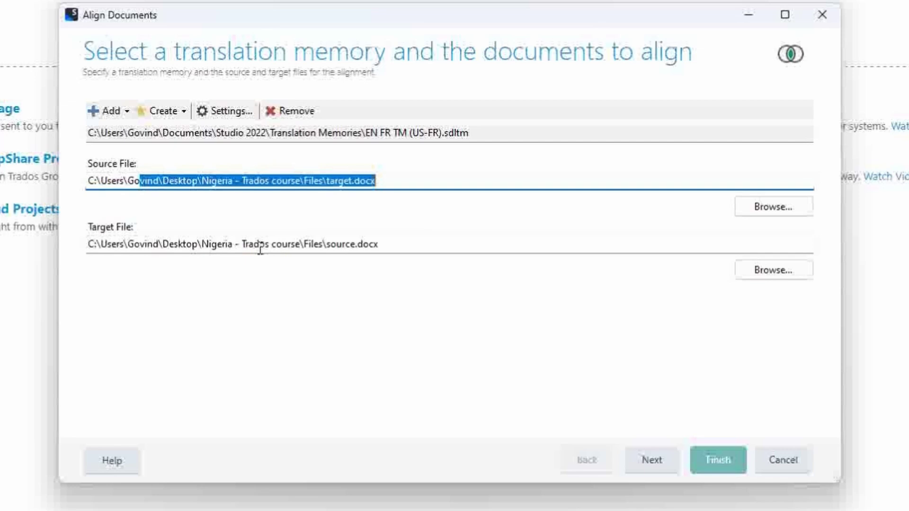
left_click_drag(259, 245, 473, 249)
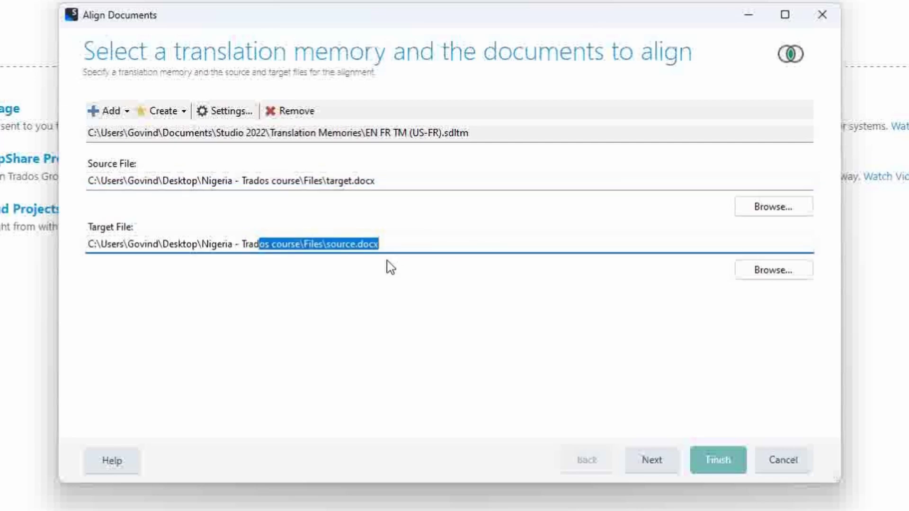
- Finish the setup and relink sentence pair 1 with a manual 1:1 connection
left_click(651, 470)
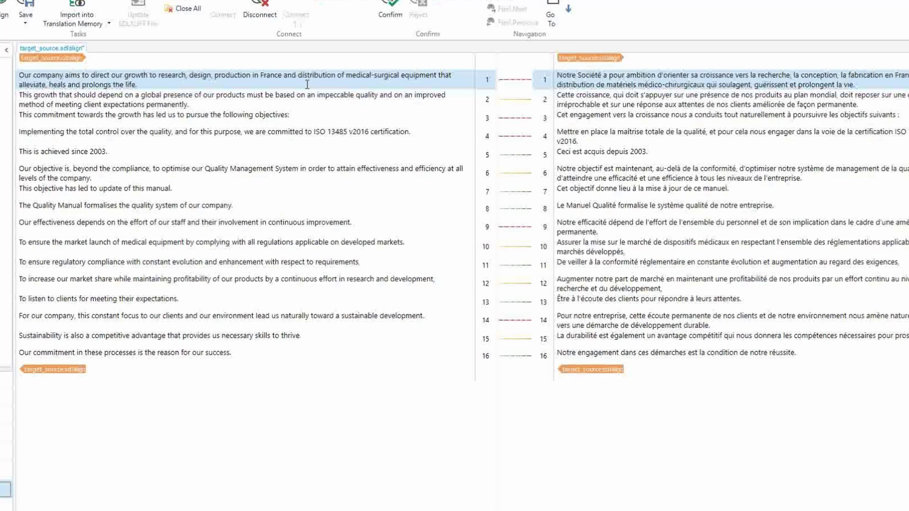
left_click_drag(215, 76, 277, 77)
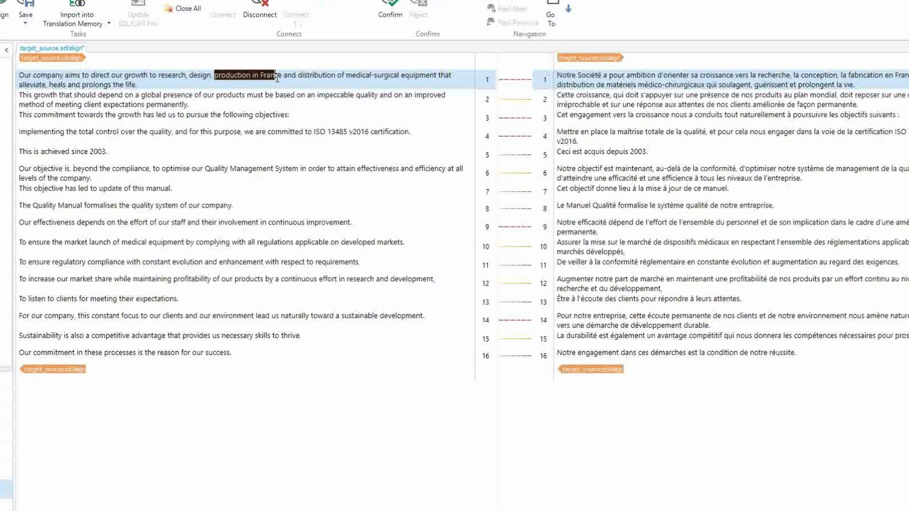
left_click_drag(558, 75, 854, 86)
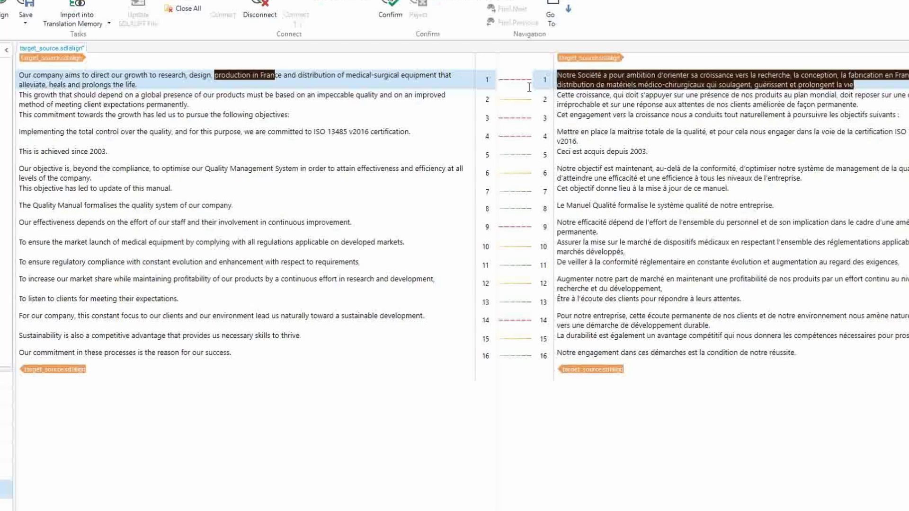
left_click(260, 11)
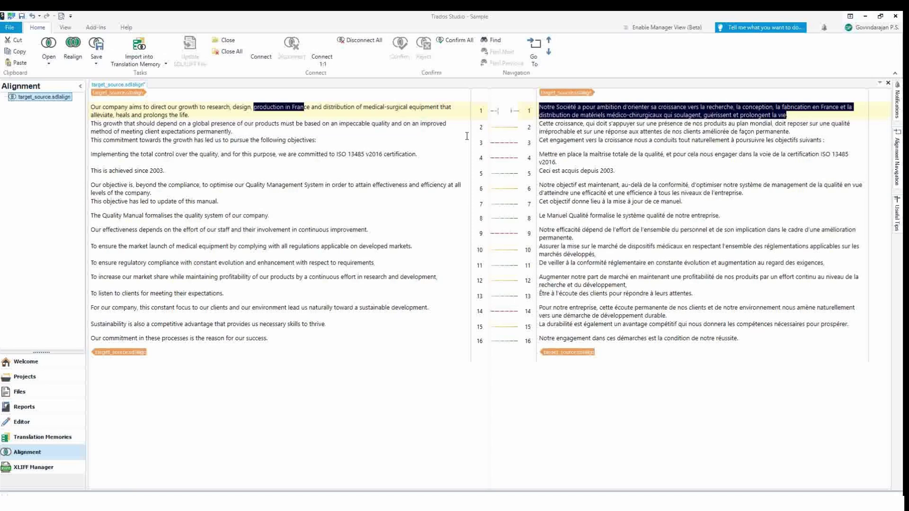
left_click(321, 57)
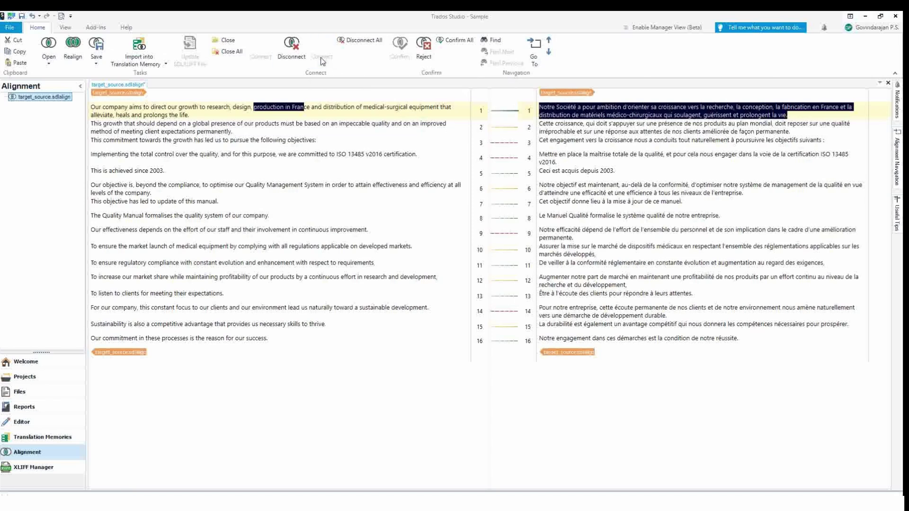
- Disconnect sentence pair 2, reconnect it 1:1, then select pairs 9 and 11
left_click(327, 128)
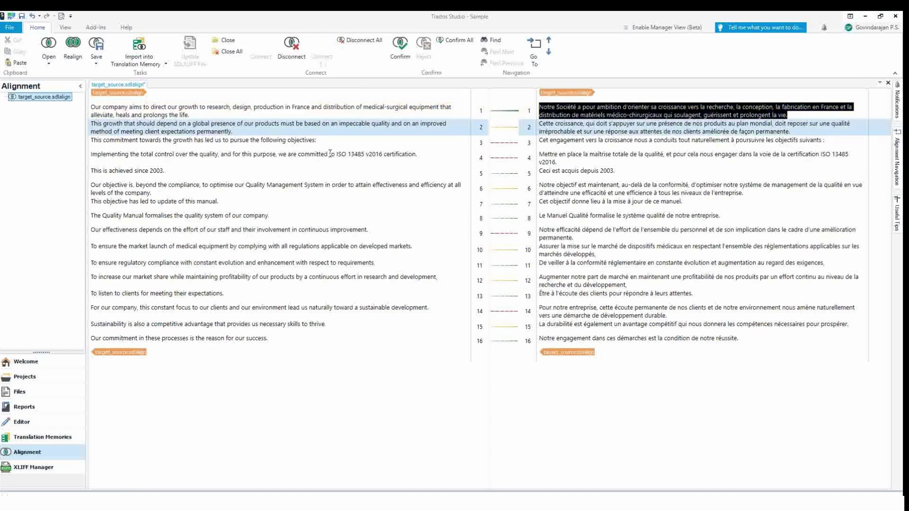
left_click(291, 45)
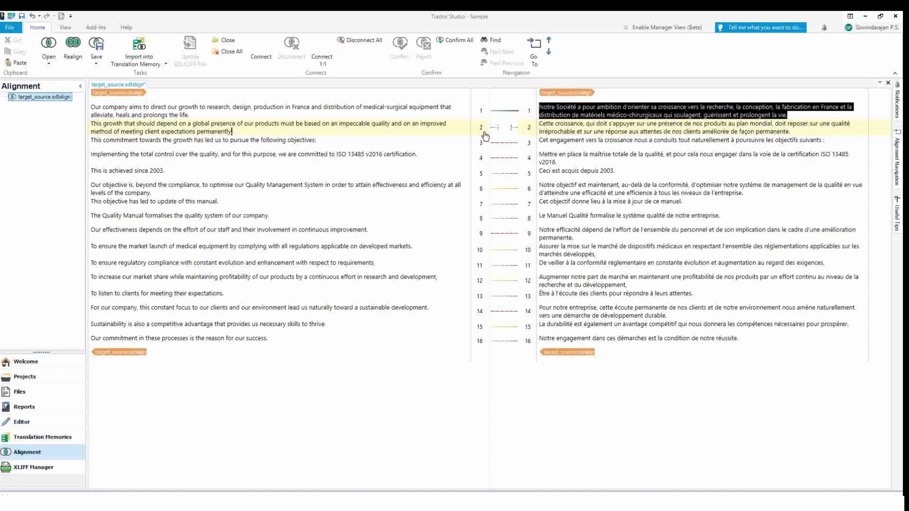
left_click(531, 144, "ctrl")
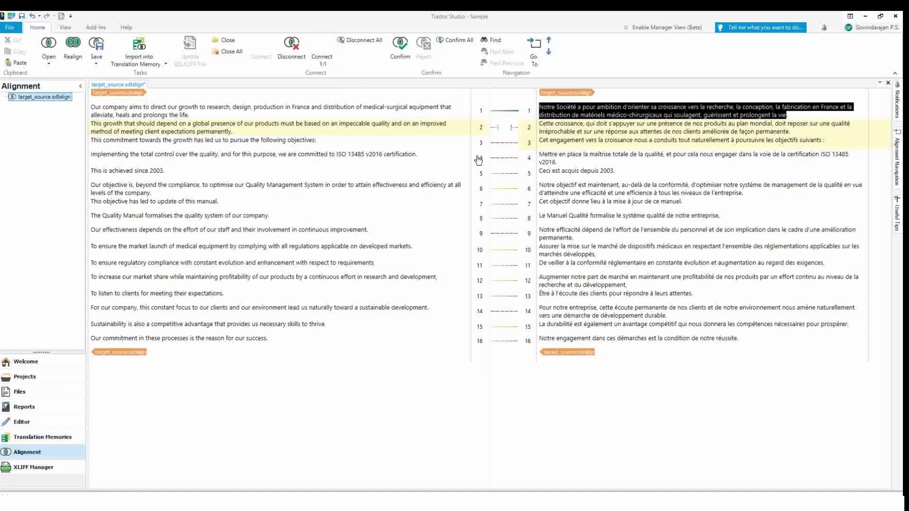
left_click(327, 141)
left_click(434, 123)
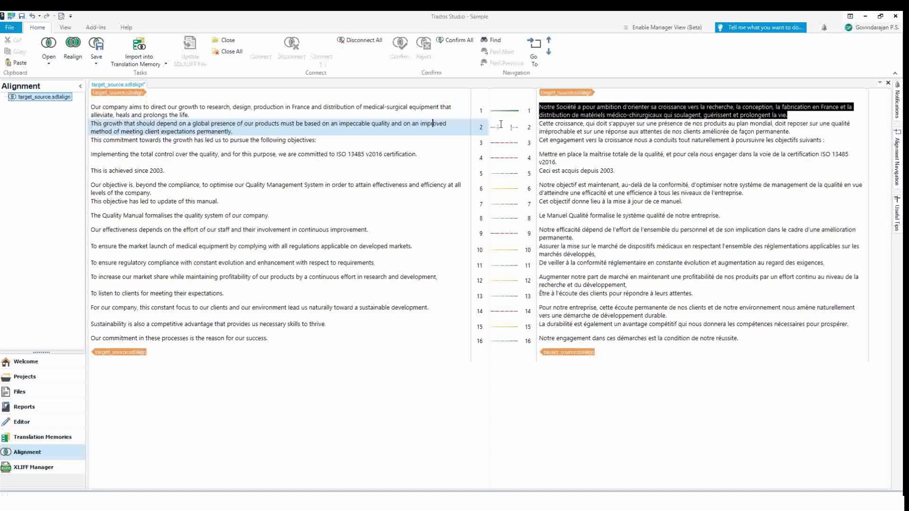
left_click(529, 133)
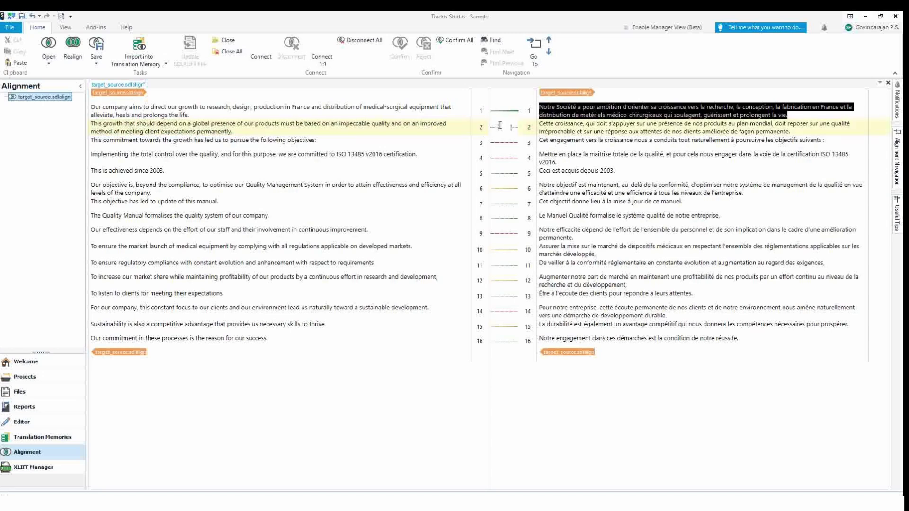
left_click(325, 62)
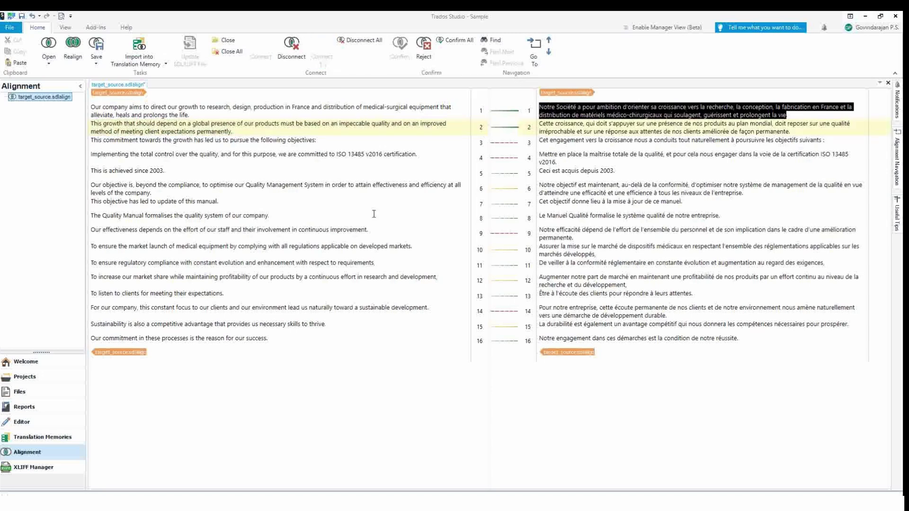
left_click(371, 229)
left_click(328, 262)
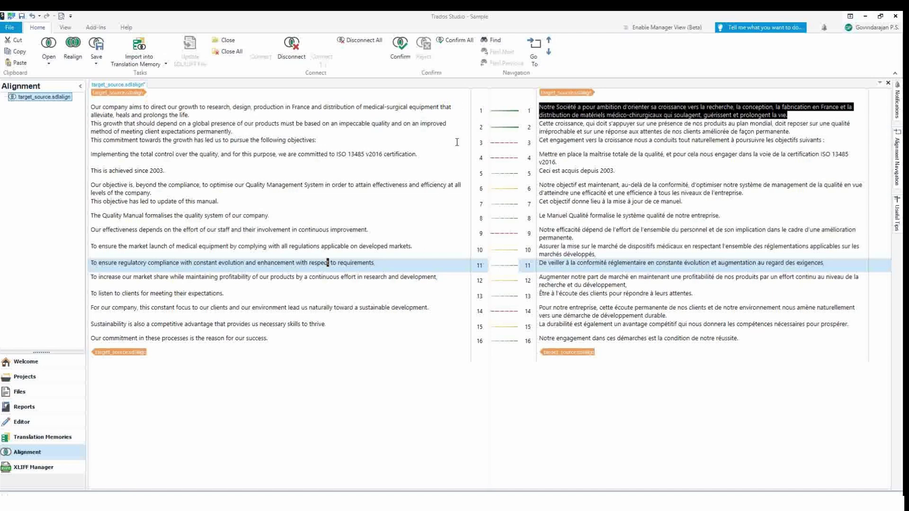
left_click_drag(244, 107, 270, 340)
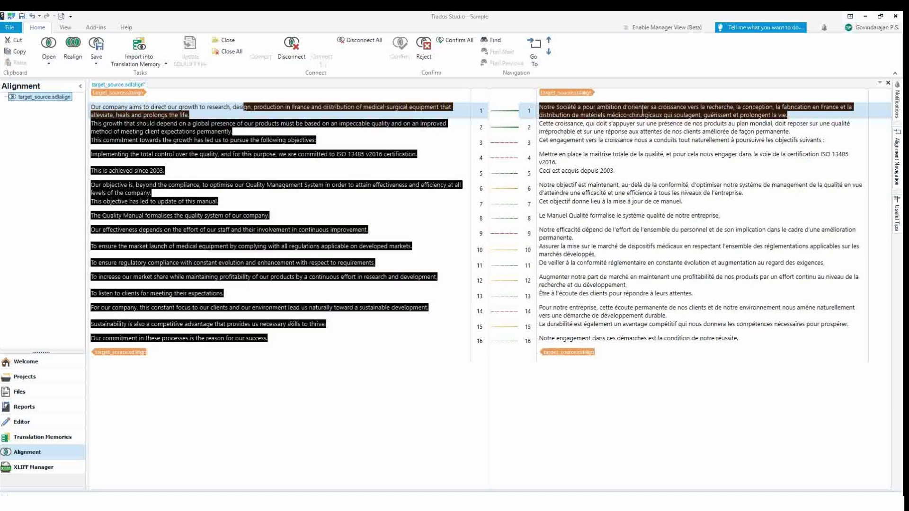
left_click(650, 169)
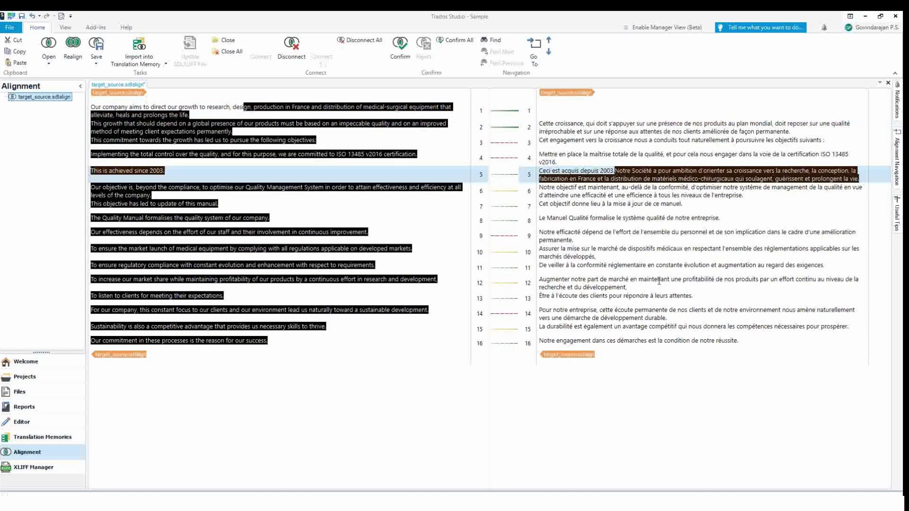
left_click(653, 277)
left_click(600, 124)
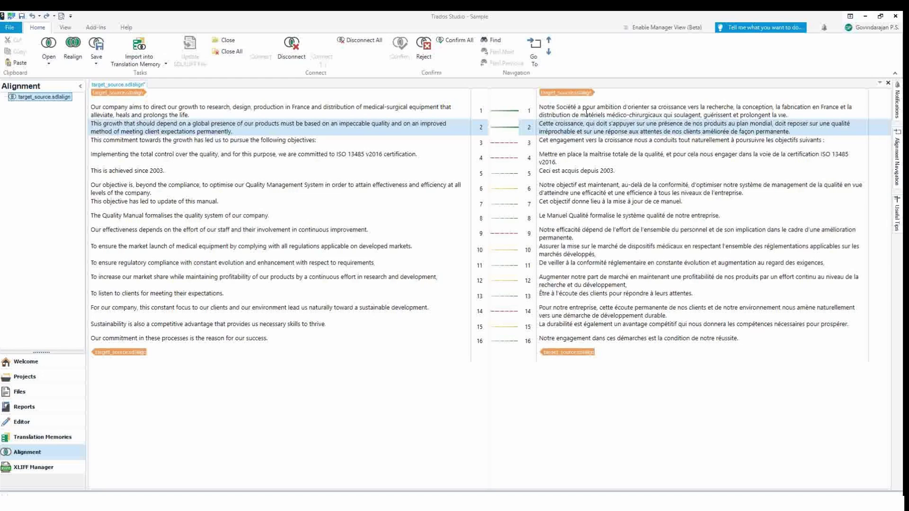
left_click(585, 112)
left_click_drag(748, 338, 617, 101)
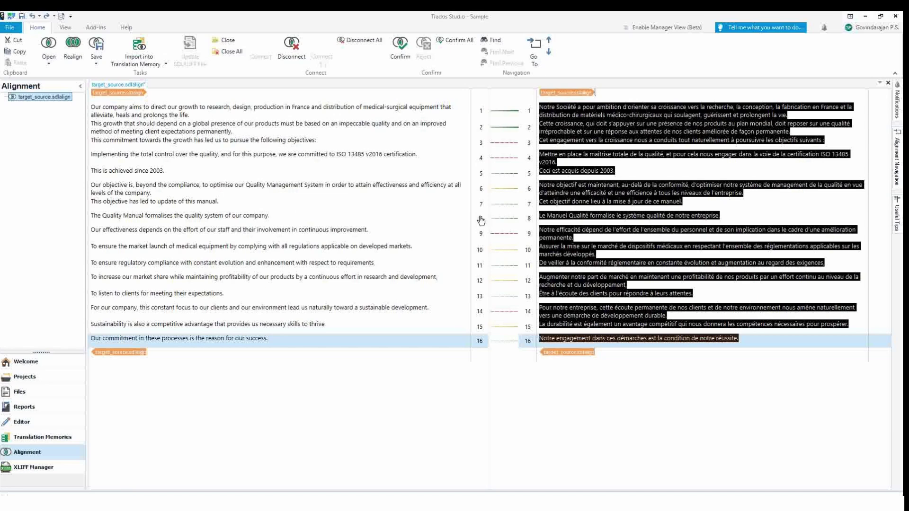
- Confirm all 16 pairs and Quick Import them into the translation memory, acknowledging the success message
mouse_move(481, 220)
left_click(458, 41)
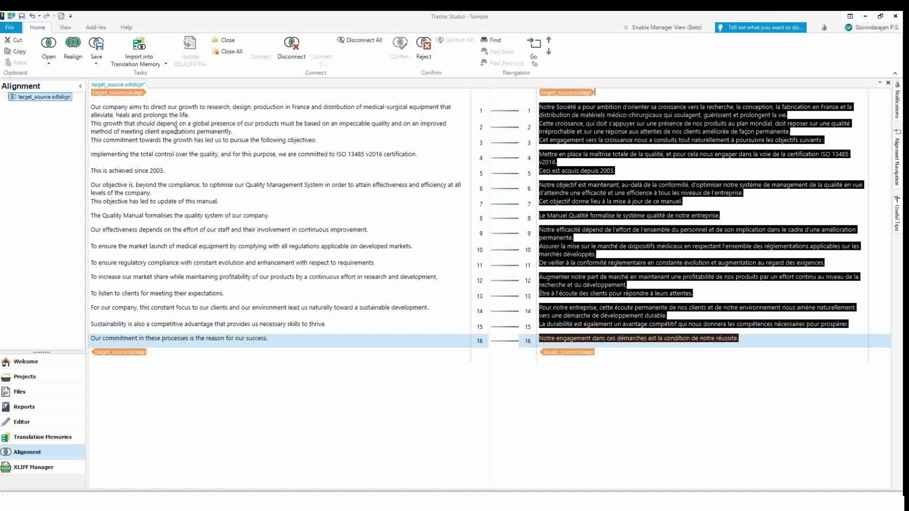
left_click(136, 65)
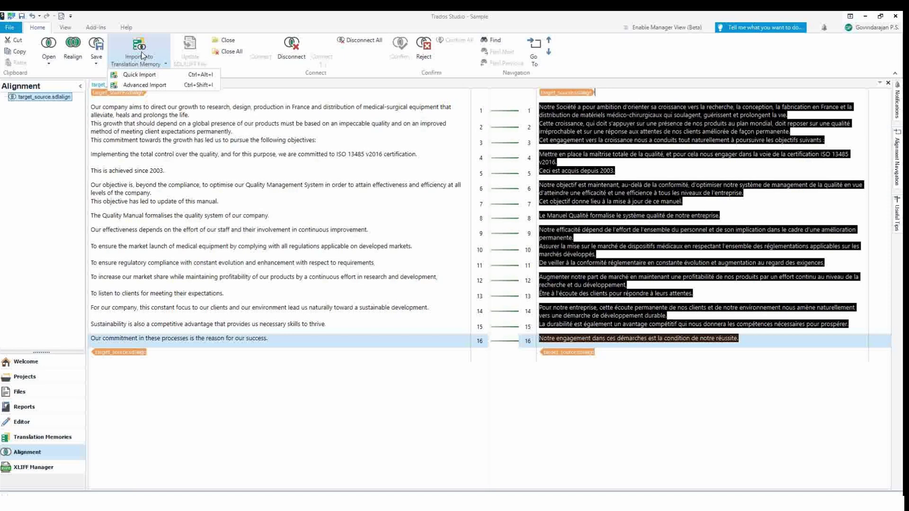
left_click(140, 74)
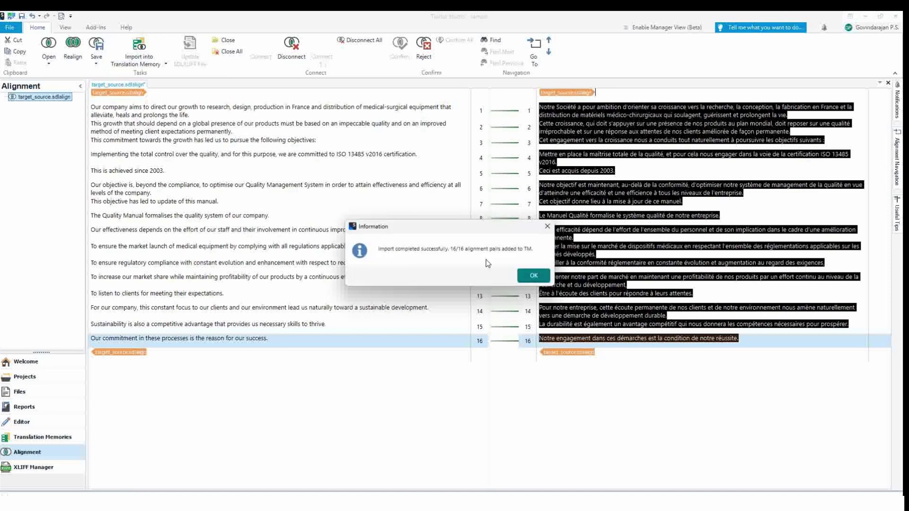
left_click(534, 276)
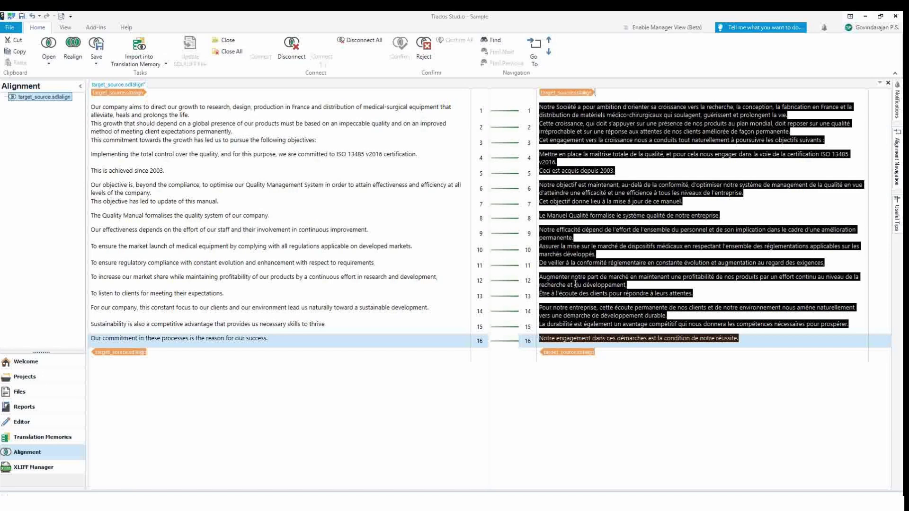
- Save the alignment as target_source.sdlalign
left_click(97, 63)
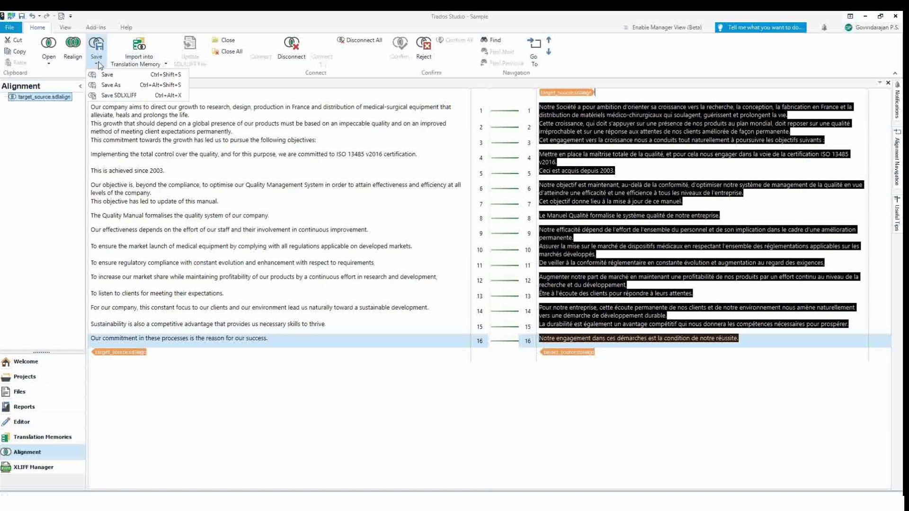
left_click(100, 74)
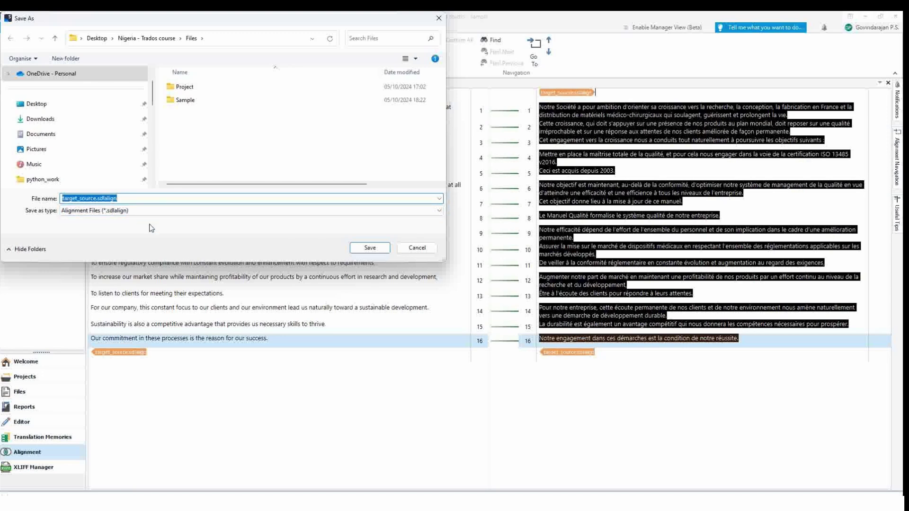
left_click(370, 247)
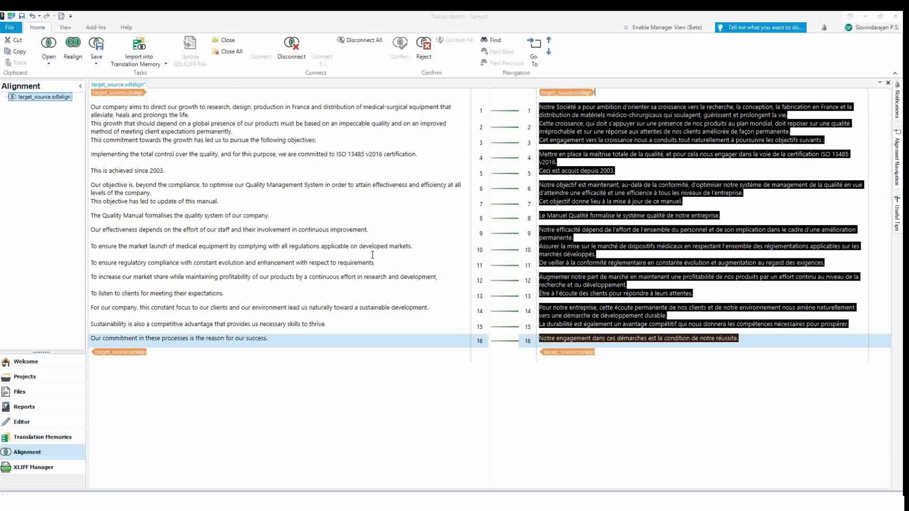
- Export the alignment as the SDLXLIFF file target_source.sdlxliff
left_click(95, 65)
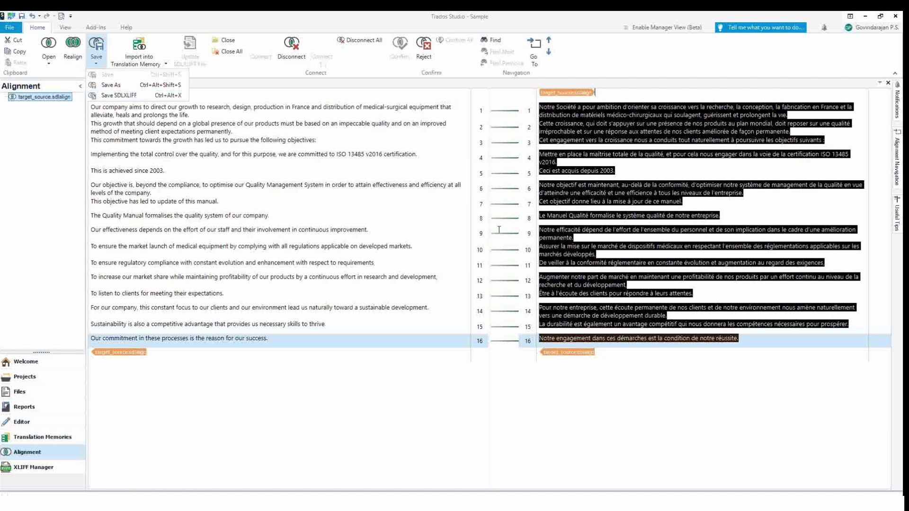
left_click(118, 95)
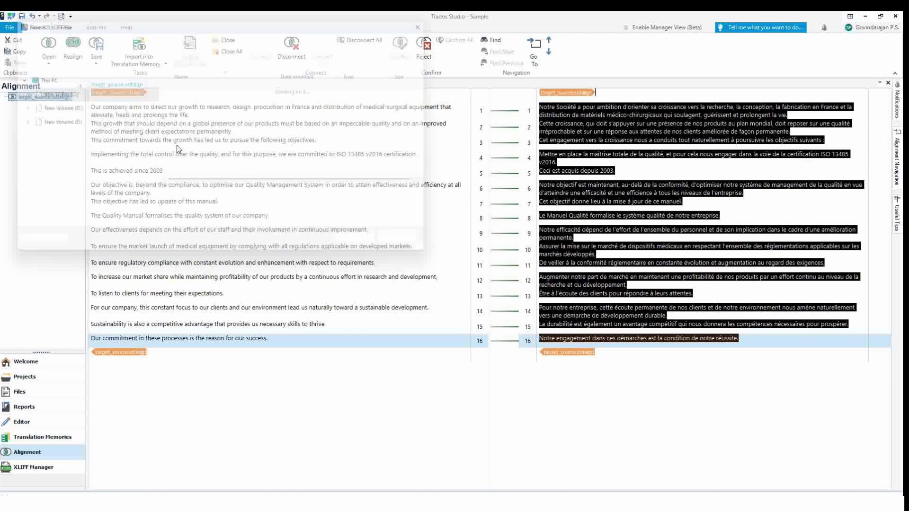
left_click(369, 248)
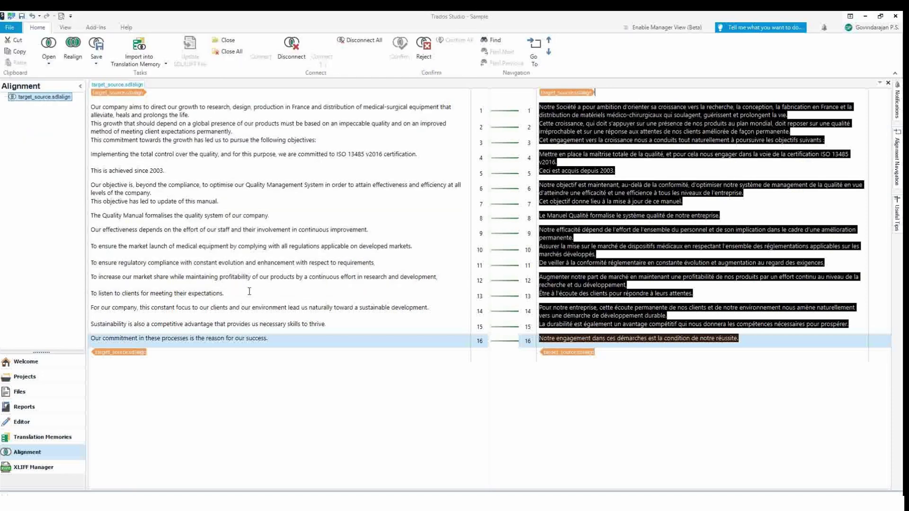
- From the Welcome view, open target_source.sdlxliff and translate it as a single document
left_click(25, 362)
left_click(536, 131)
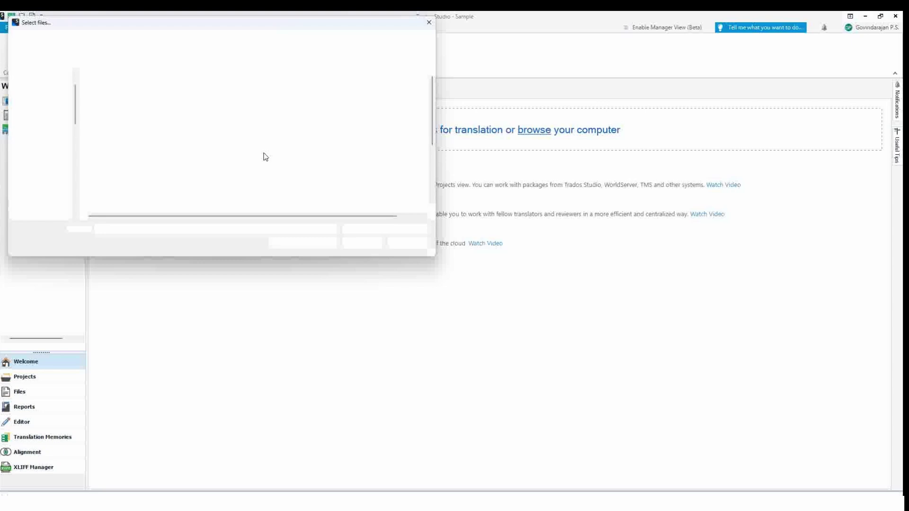
scroll(154, 173, "down", 3)
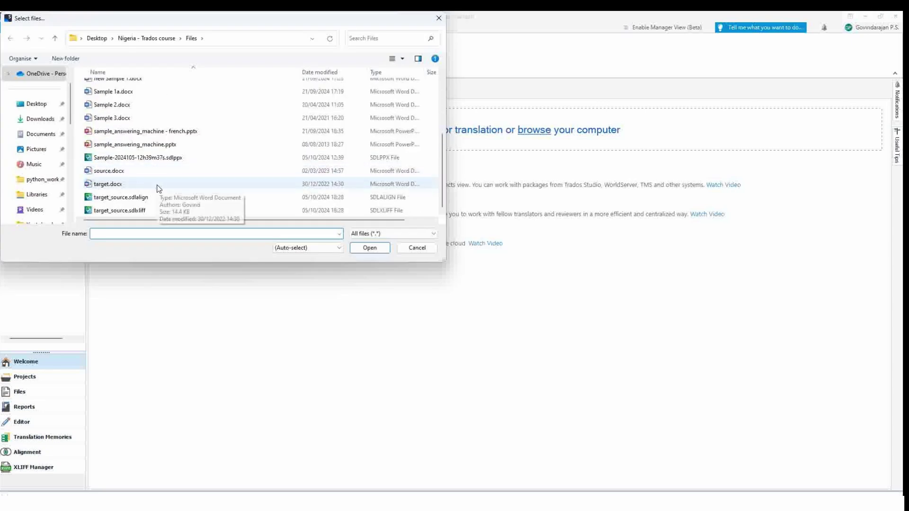
left_click(88, 213)
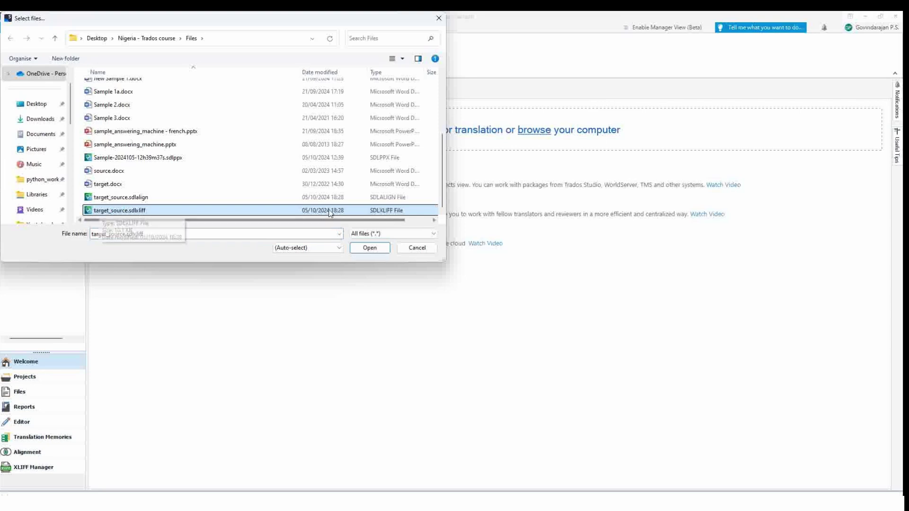
left_click(369, 252)
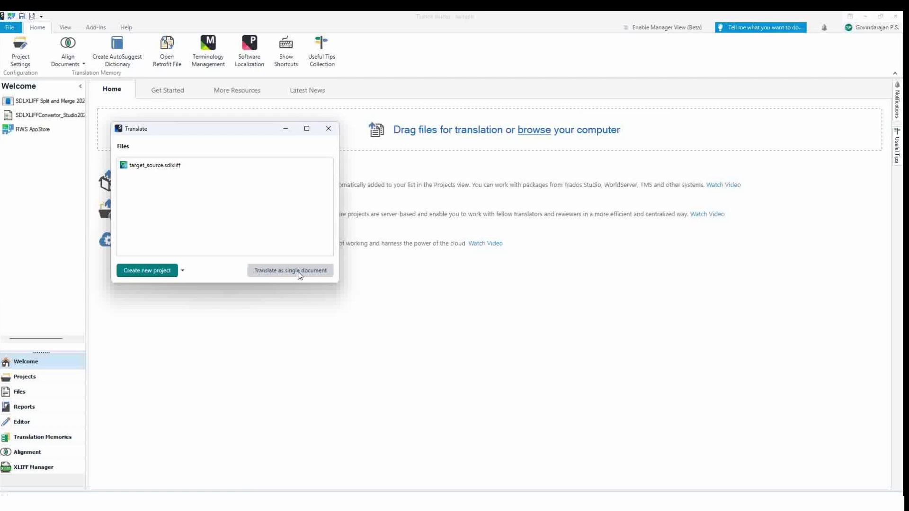
left_click(303, 272)
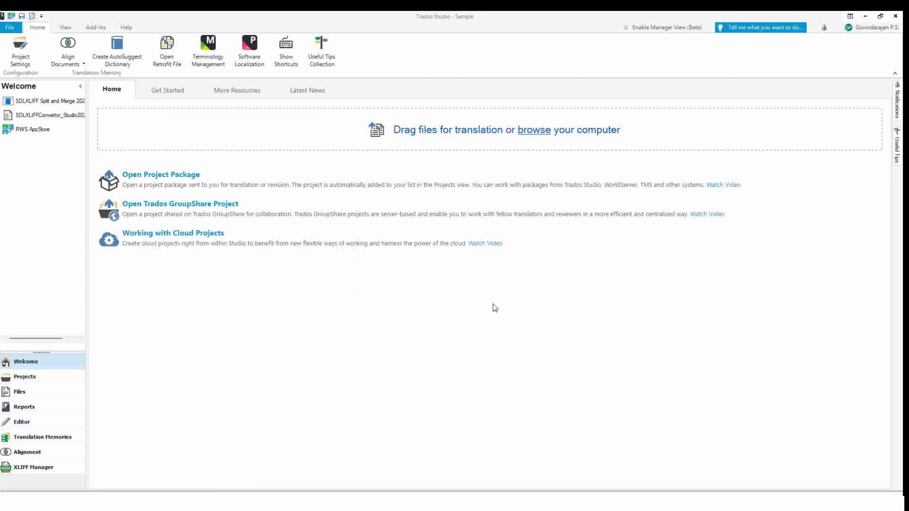
- Accept the translation memory and document settings, then select segment 6 in the Editor
left_click(540, 353)
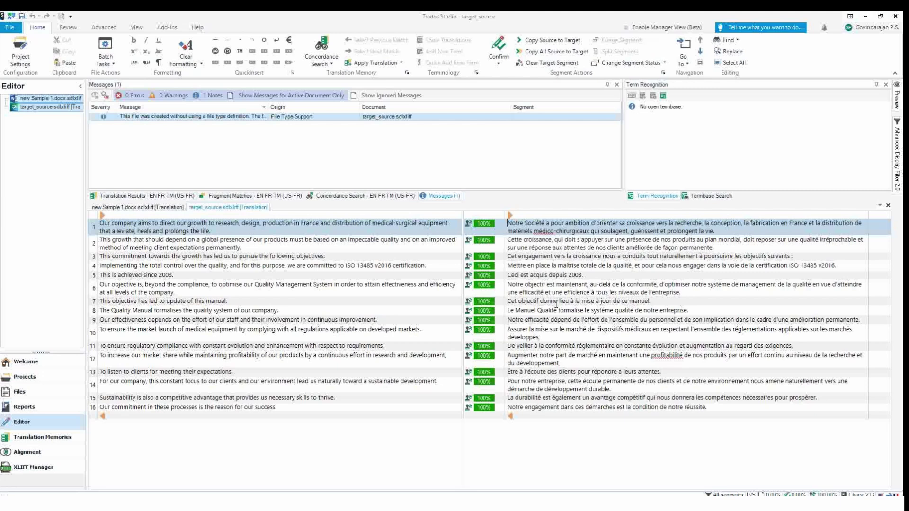
left_click(566, 284)
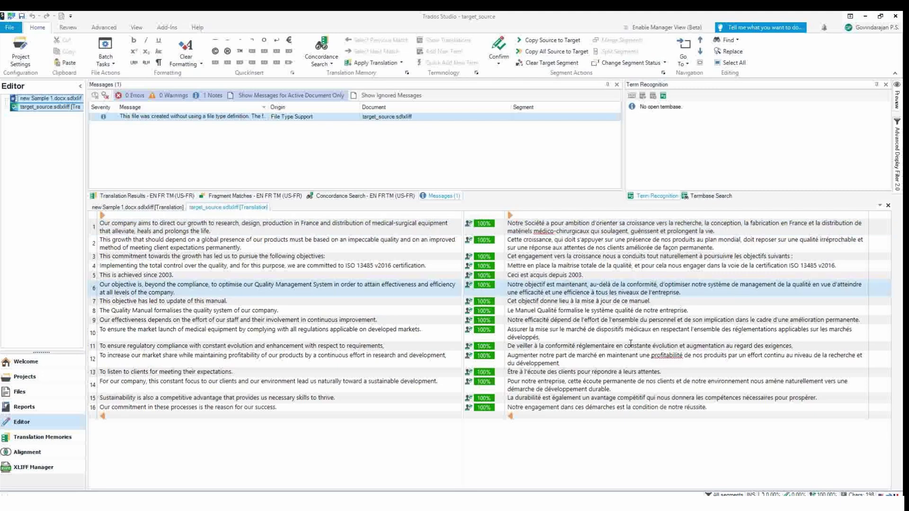